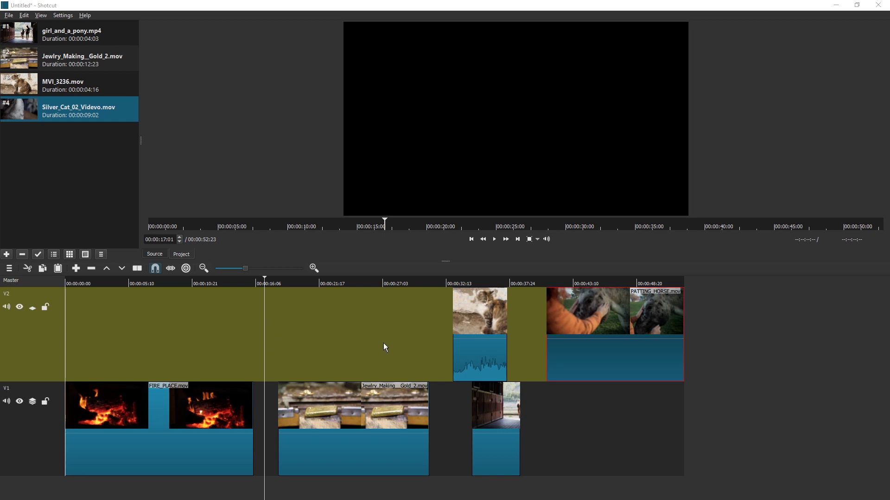
Select the cat and jewelry-making clips, then park the playhead in the gap after FIRE_PLACE
left_click(433, 387)
left_click(465, 347)
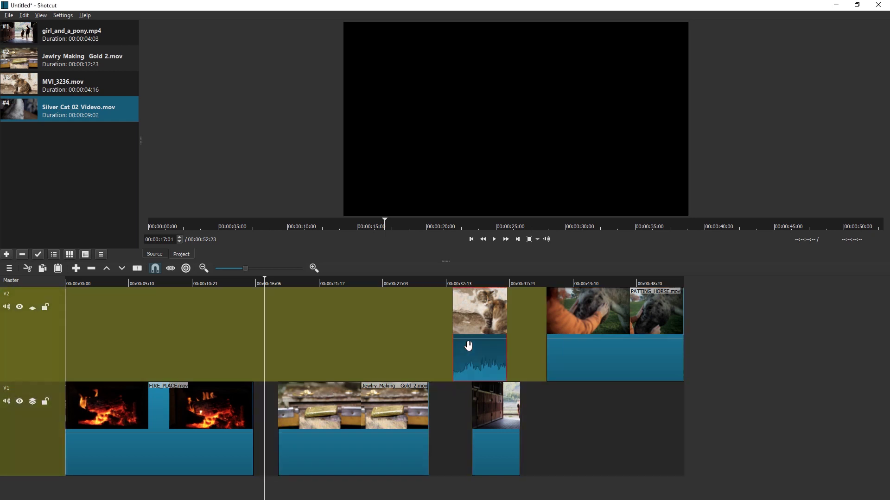
left_click(484, 411)
left_click(313, 398)
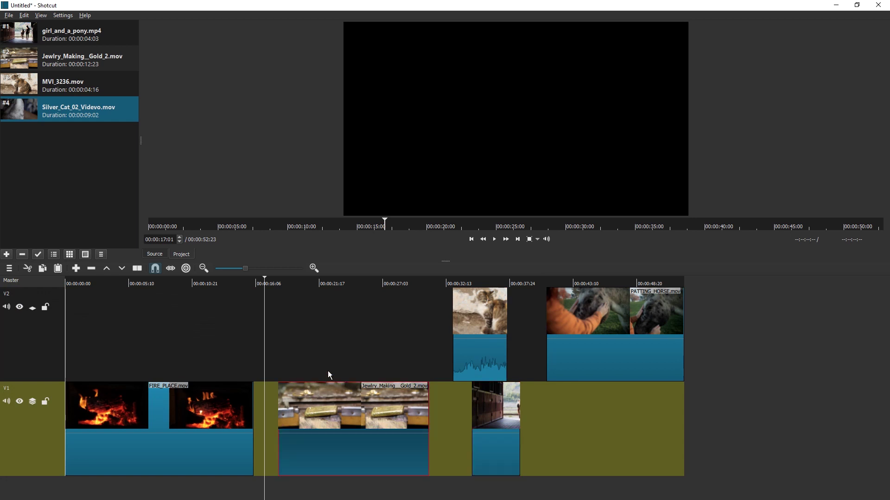
left_click(329, 352)
left_click(273, 347)
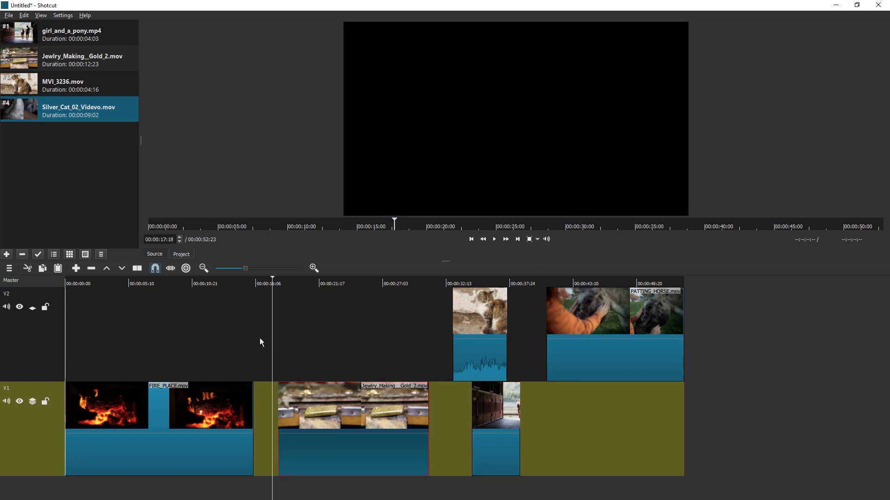
left_click(259, 338)
left_click(271, 336)
left_click(265, 336)
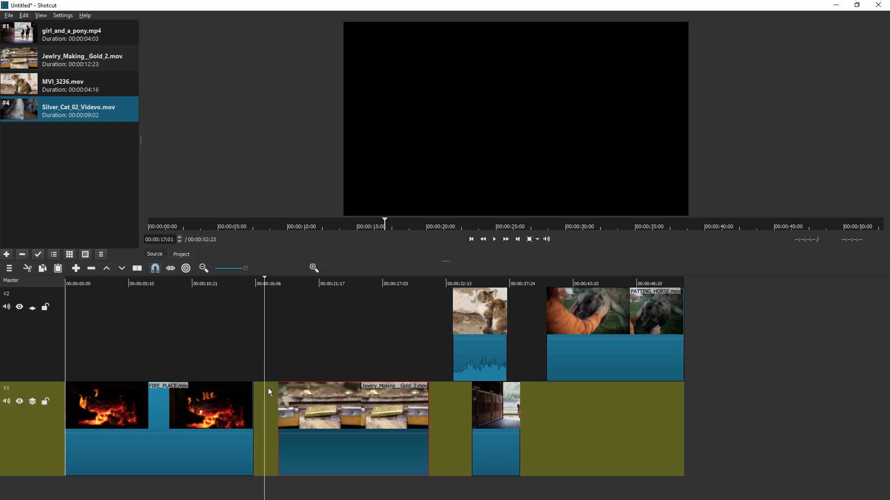
Remove the V1 gap after FIRE_PLACE, then undo and redo it, ending with it undone
left_click(505, 402)
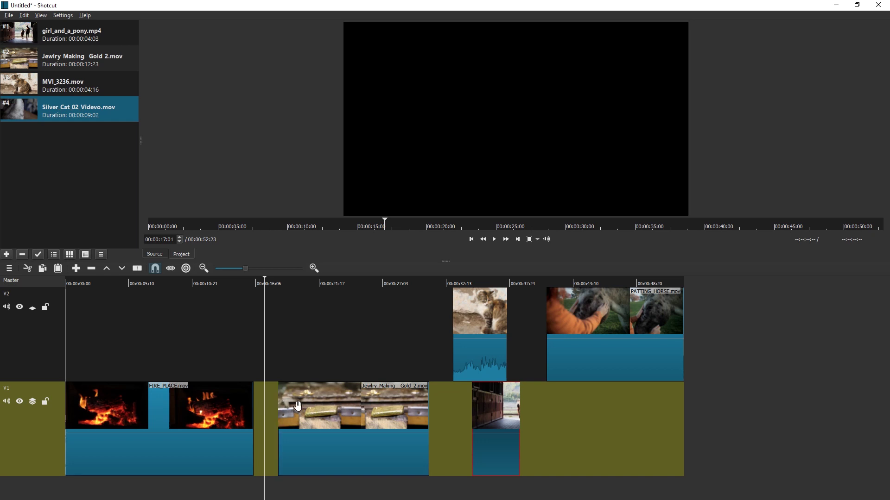
right_click(271, 397)
left_click(279, 400)
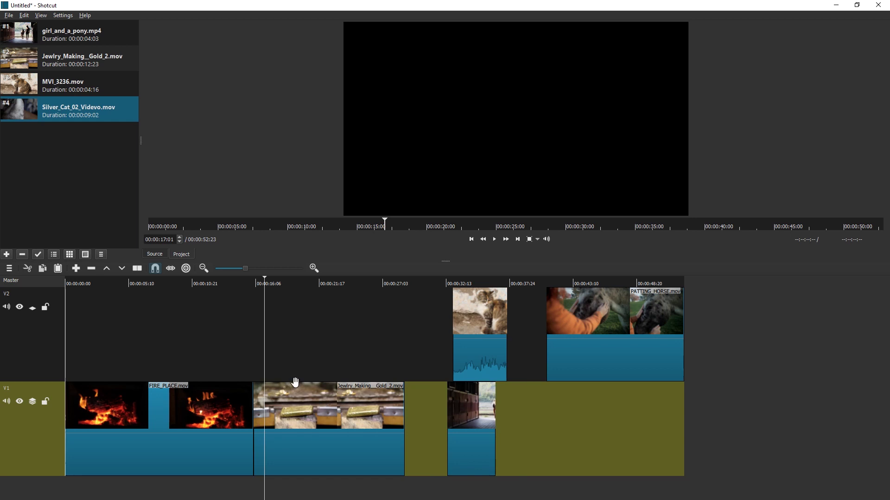
key("ctrl+z")
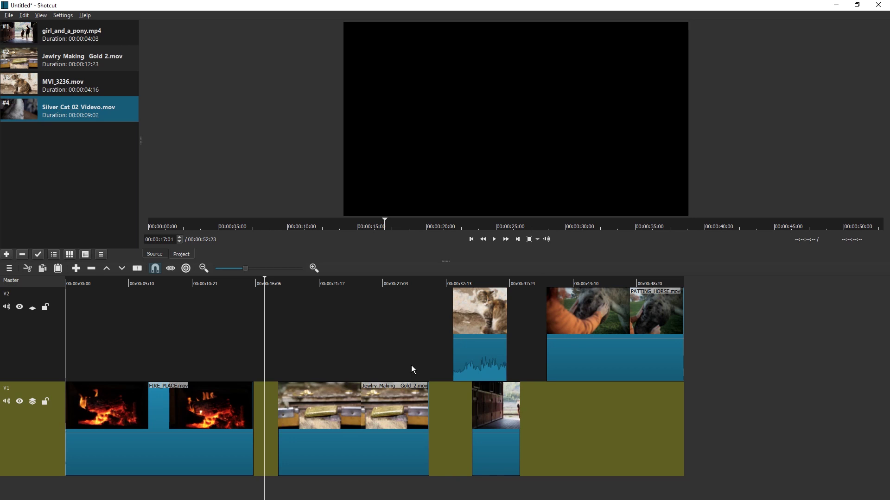
key("ctrl+shift+z")
key("ctrl+z")
key("ctrl+shift+z")
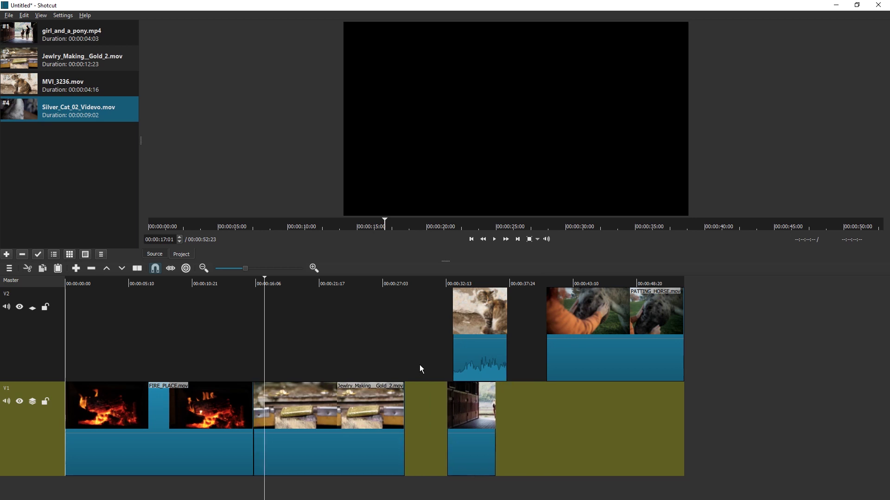
key("ctrl+z")
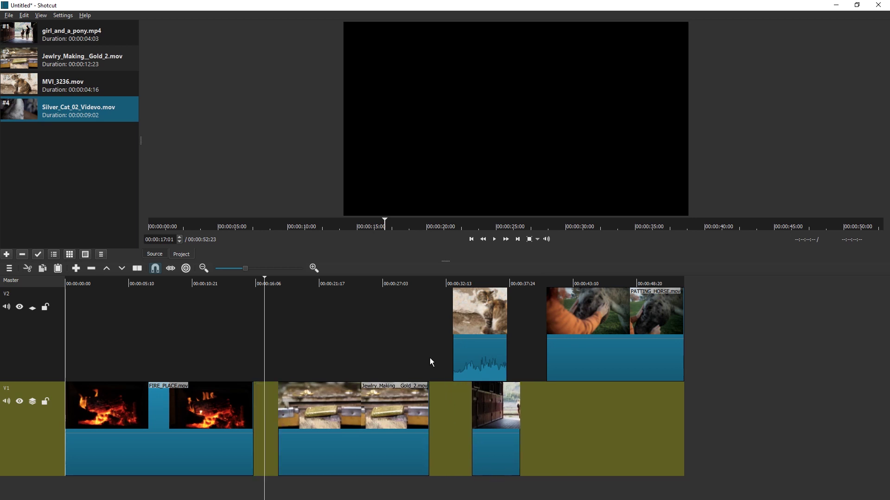
Place the playhead at 17:13 inside the gap, delete the gap, then undo the deletion
left_click(441, 337)
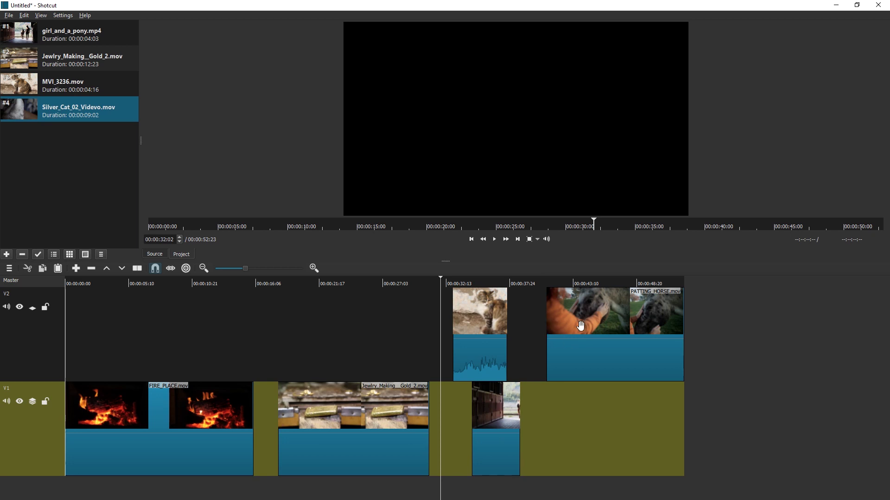
left_click(287, 293)
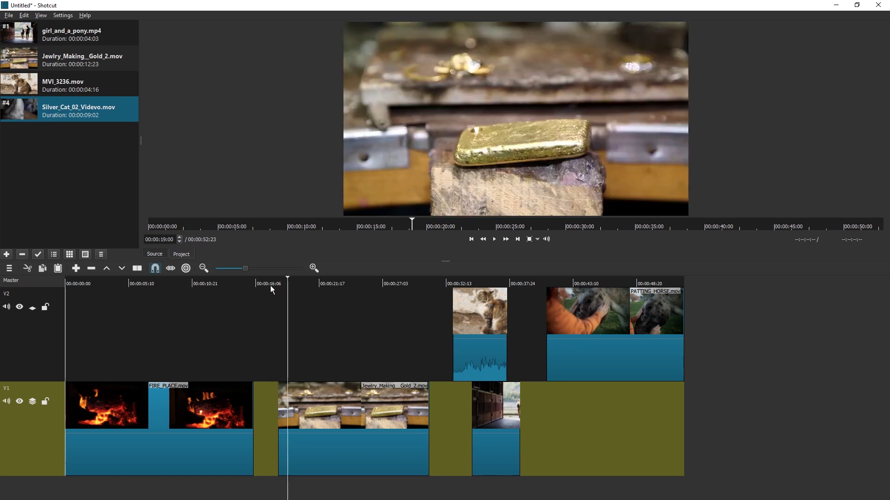
left_click(270, 285)
left_click(260, 404)
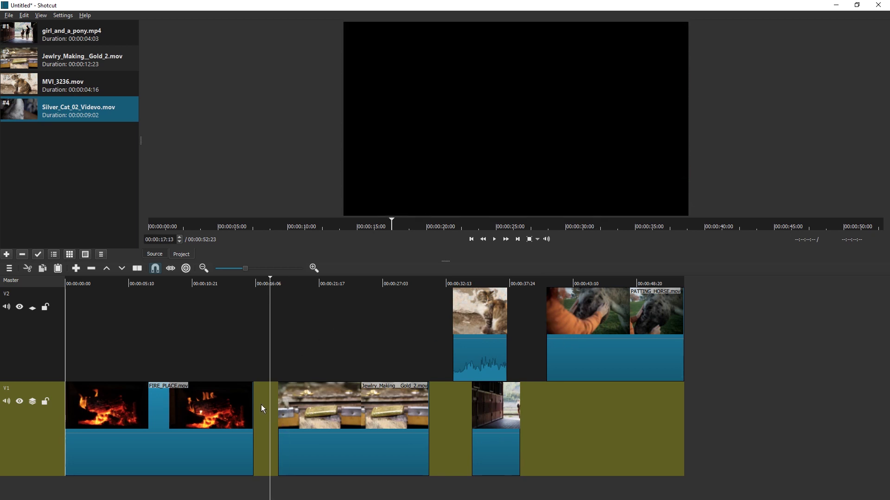
key("Delete")
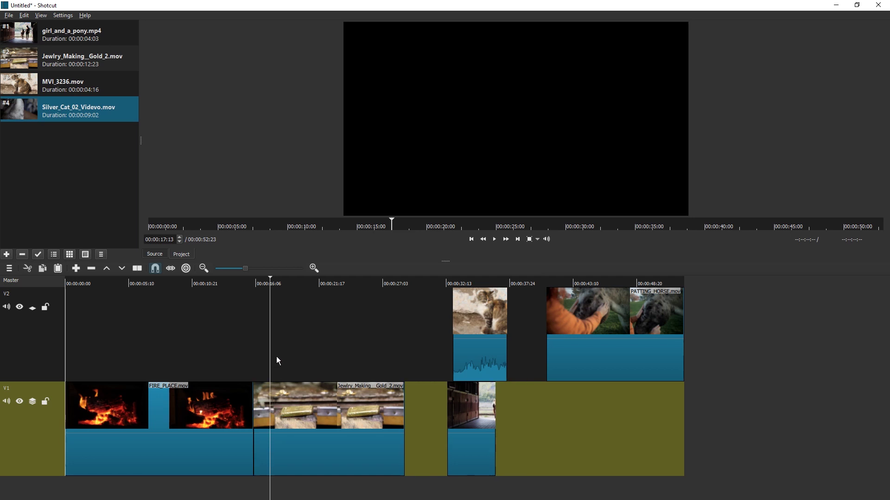
key("ctrl+z")
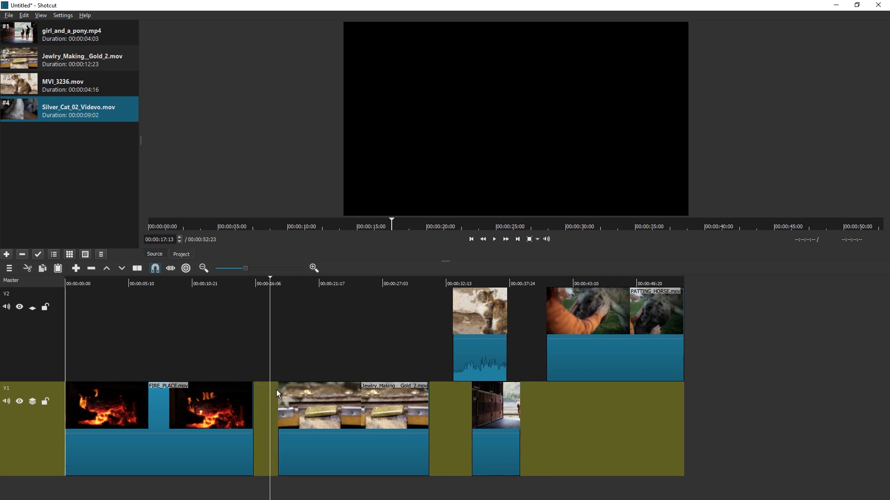
Enable Ripple All Tracks and remove the gap, shifting both tracks left to 00:00:50:21
left_click(9, 269)
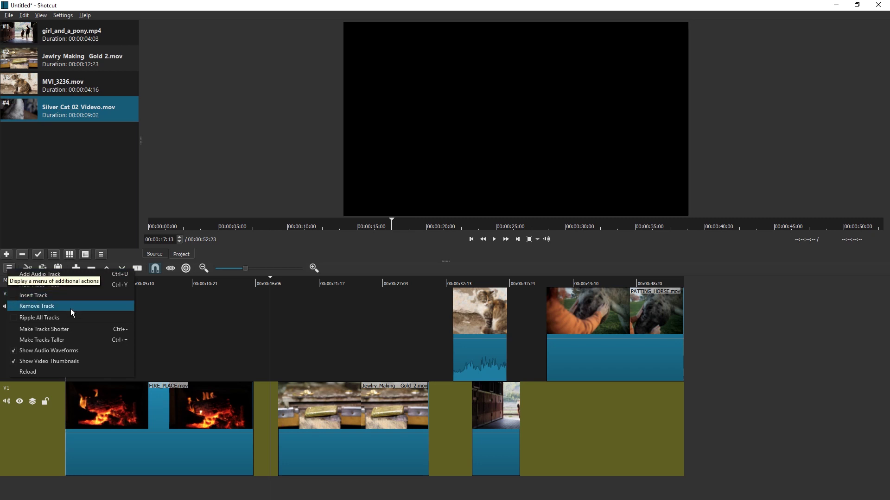
left_click(53, 318)
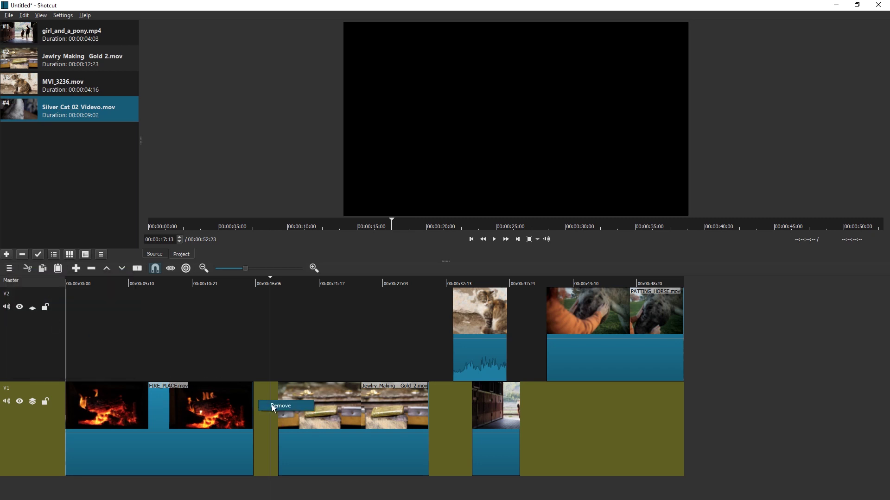
left_click(273, 406)
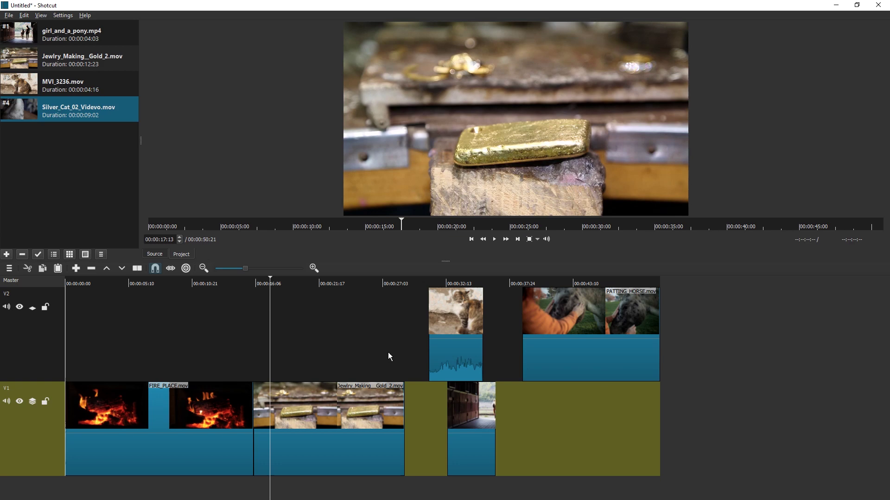
Try moving the jewelry clip later on V1, then set the playhead at its start near 16:12
left_click_drag(303, 408, 503, 410)
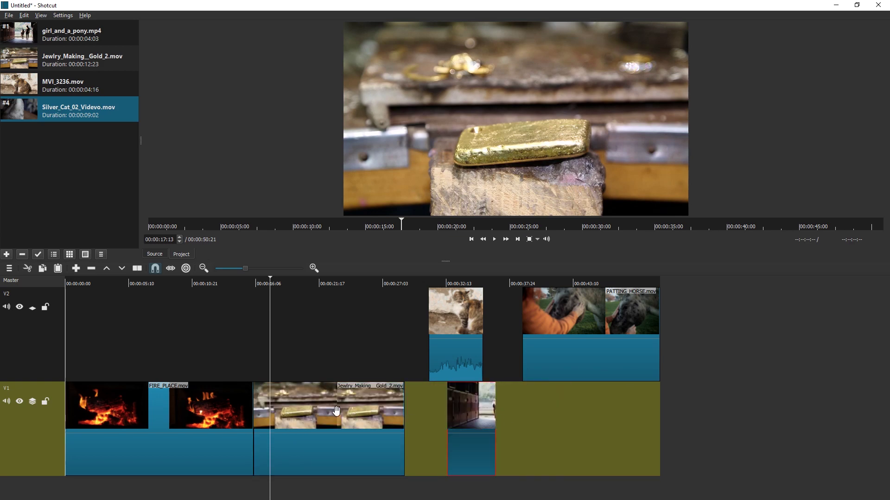
left_click(458, 411)
left_click(385, 411)
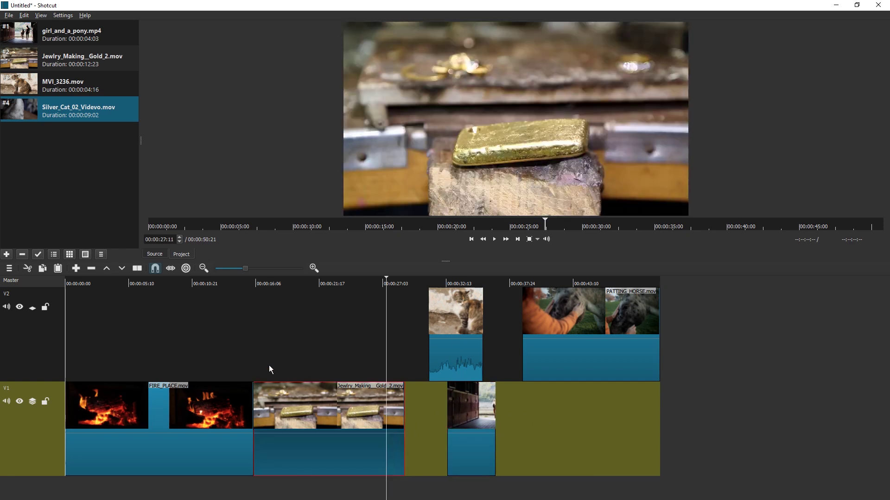
left_click(257, 332)
left_click(252, 333)
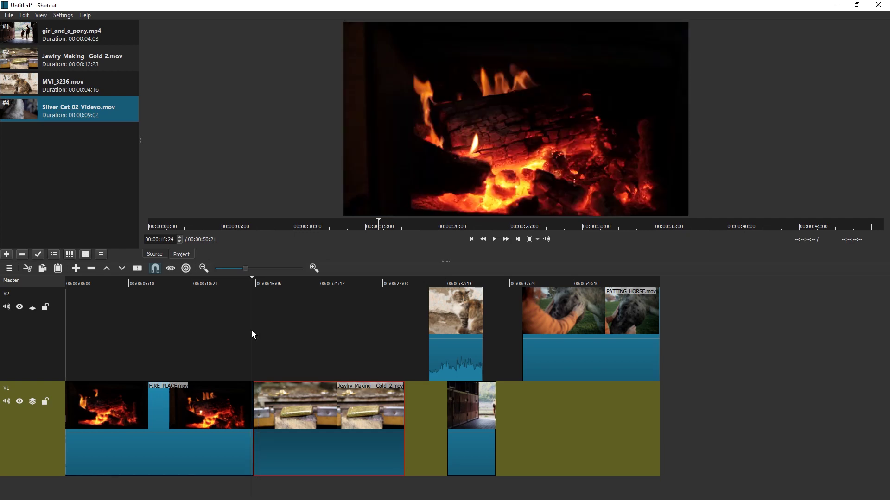
left_click(255, 333)
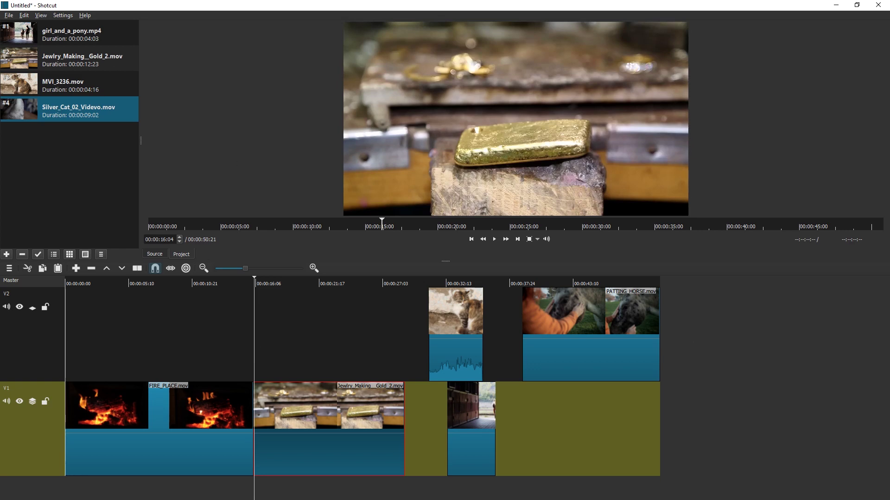
Create a black #00000000 colour clip with the Color generator under Open Other
left_click(8, 15)
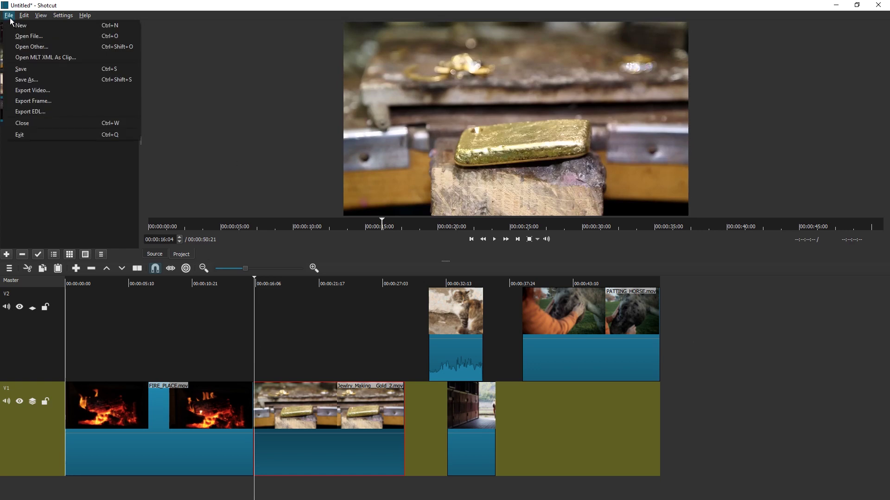
left_click(29, 44)
left_click(320, 193)
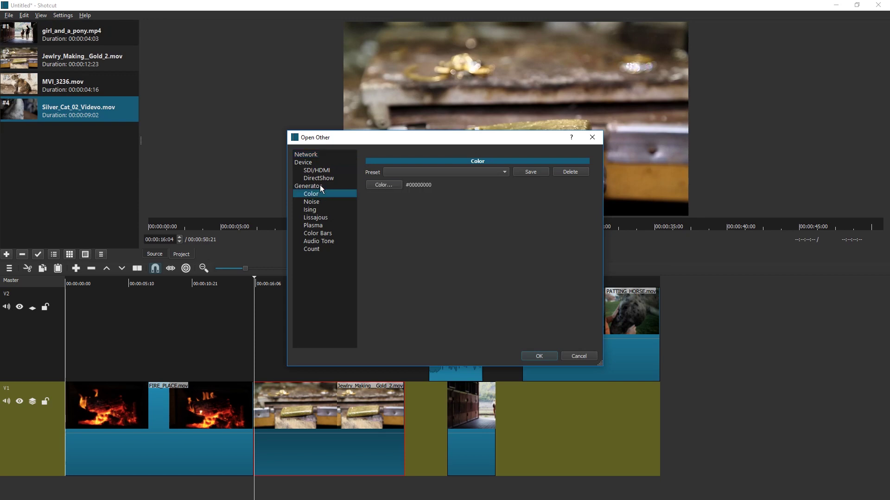
left_click(539, 356)
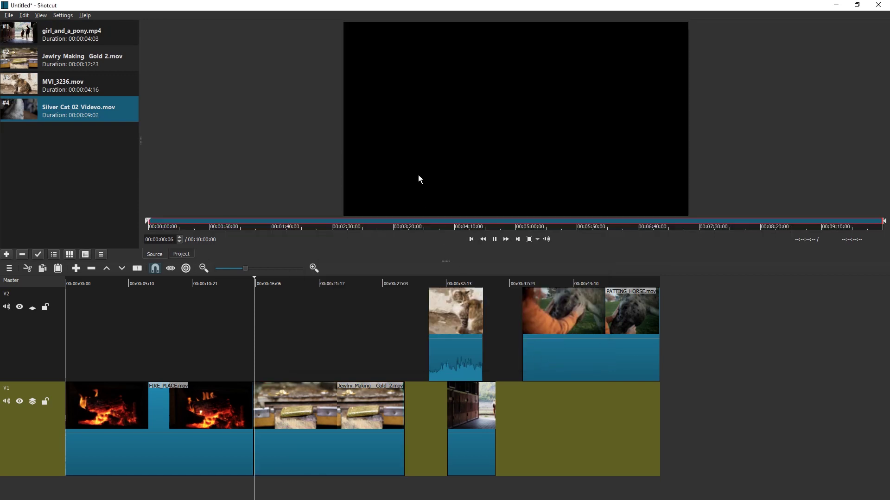
Drop the black clip on V1, split it at 00:01:00:00, and remove the part before
left_click_drag(455, 98, 549, 422)
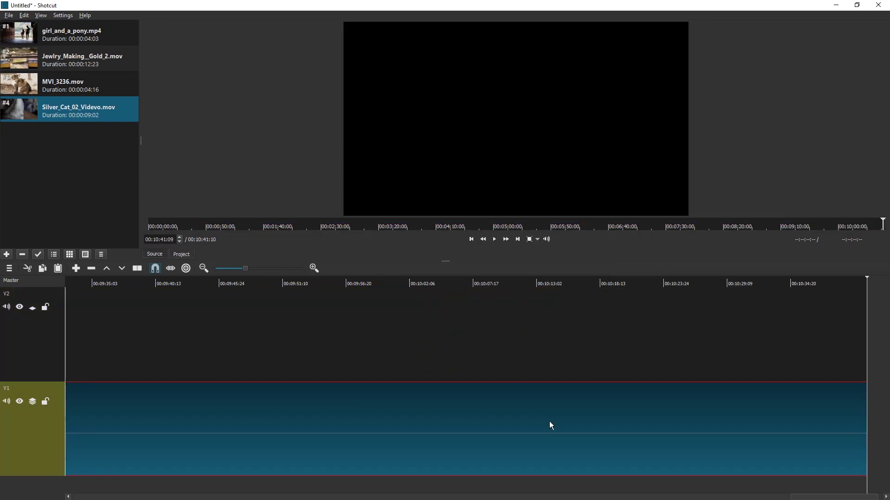
key("minus")
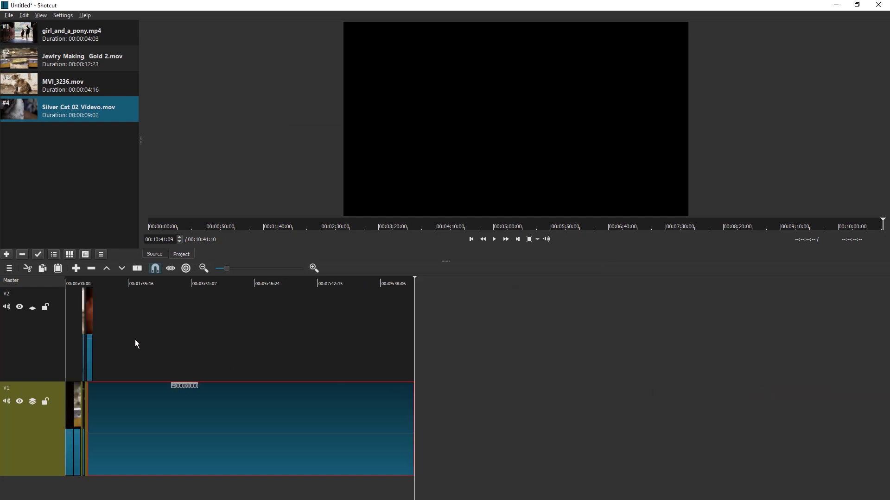
left_click(112, 281)
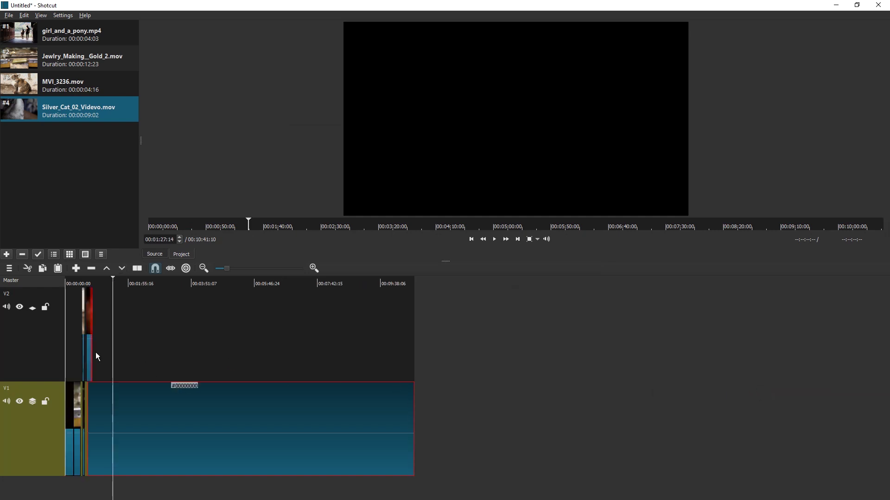
key("plus")
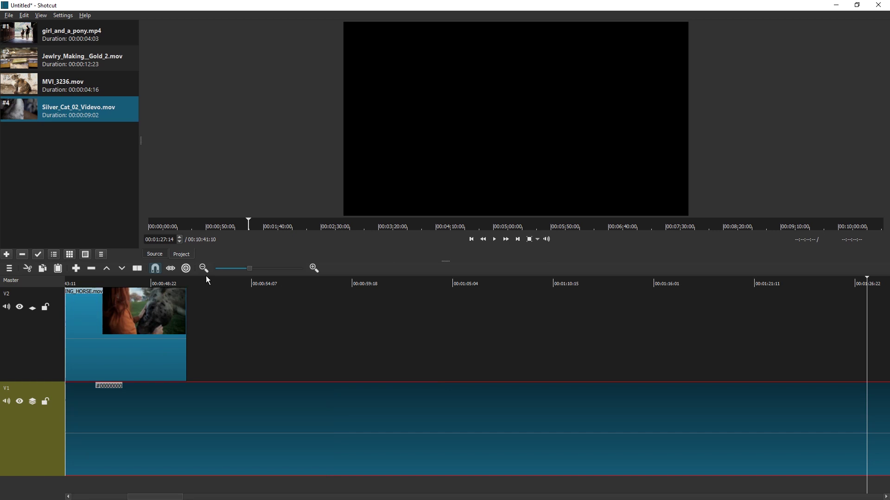
left_click(374, 284)
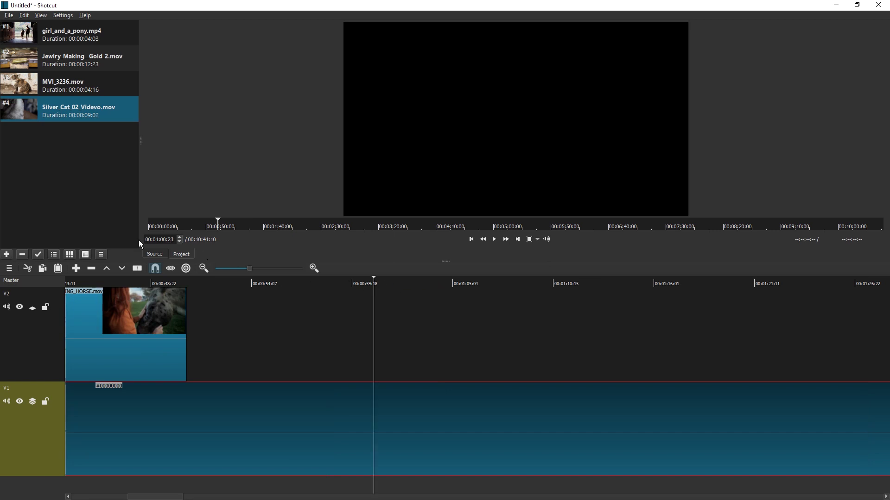
key("Left")
key("Left")
key("Left")
key("Left")
key("Left")
key("Left")
key("Left")
key("Left")
key("Left")
key("Left")
key("Left")
key("Left")
key("Left")
key("Left")
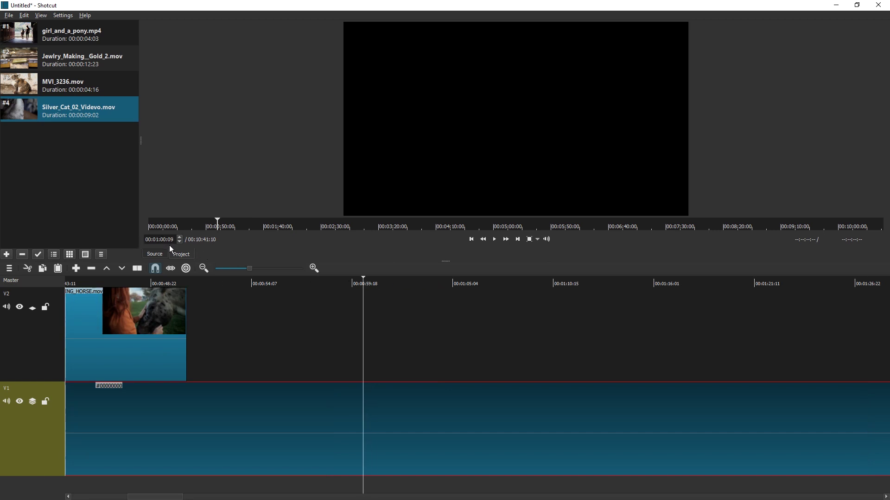
key("Left")
key("Left")
key("Left")
key("Left")
key("Left")
key("Left")
key("Left")
key("Left")
key("Left")
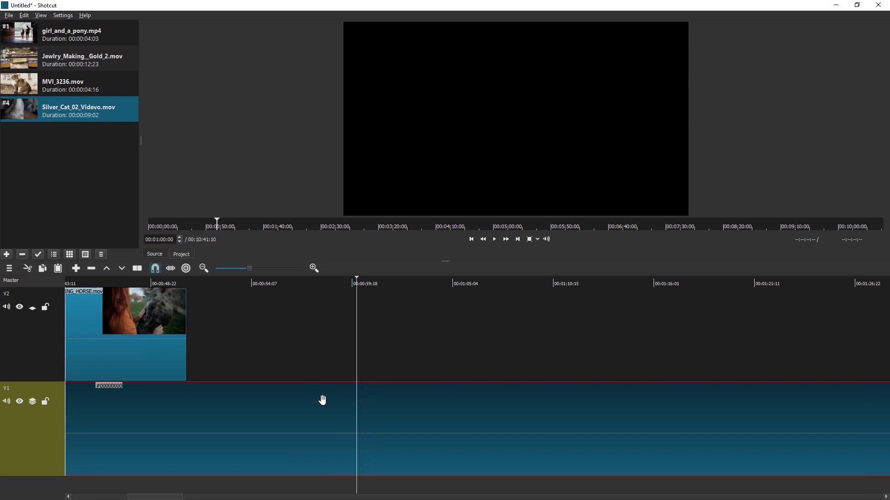
key("s")
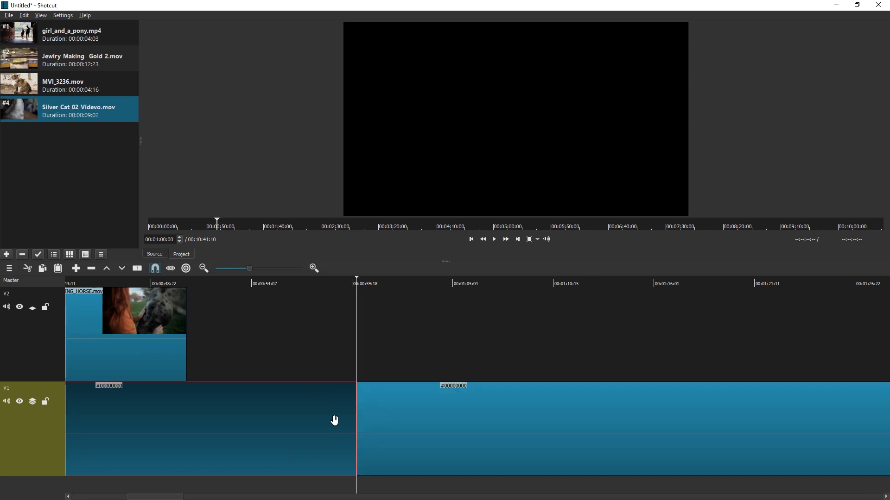
key("z")
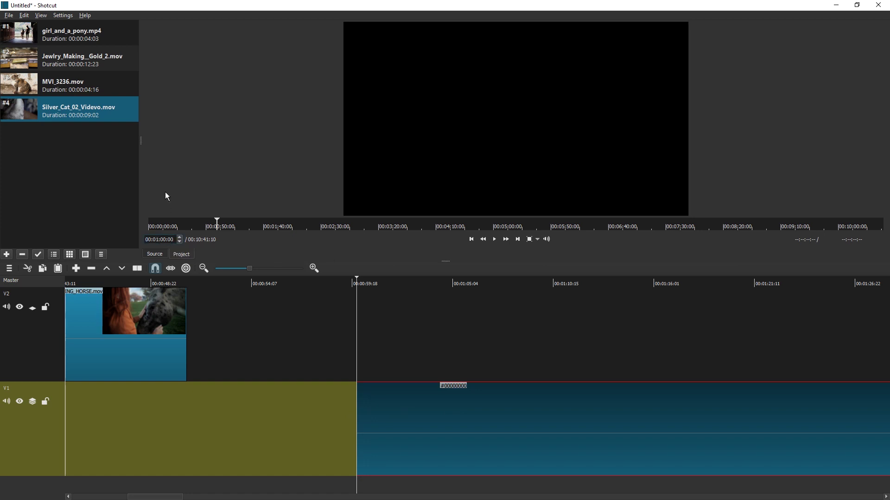
Split the black clip again at 00:01:05:10 and bring up actions for the part after
type("5:1")
key("Return")
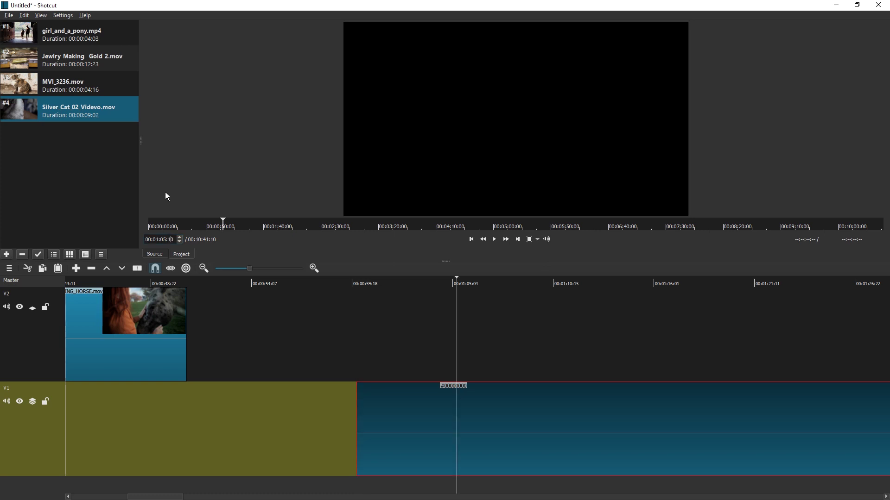
key("s")
right_click(506, 413)
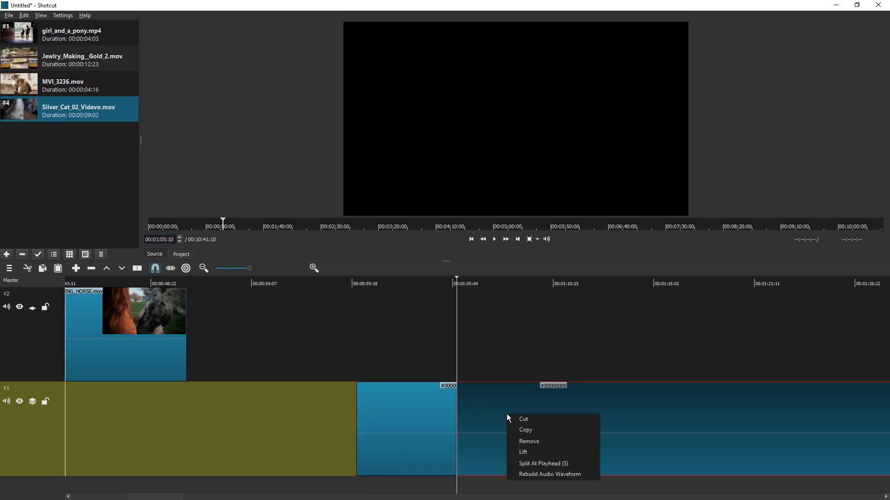
Delete the trailing part, then cut the short black clip out of V1
left_click(543, 439)
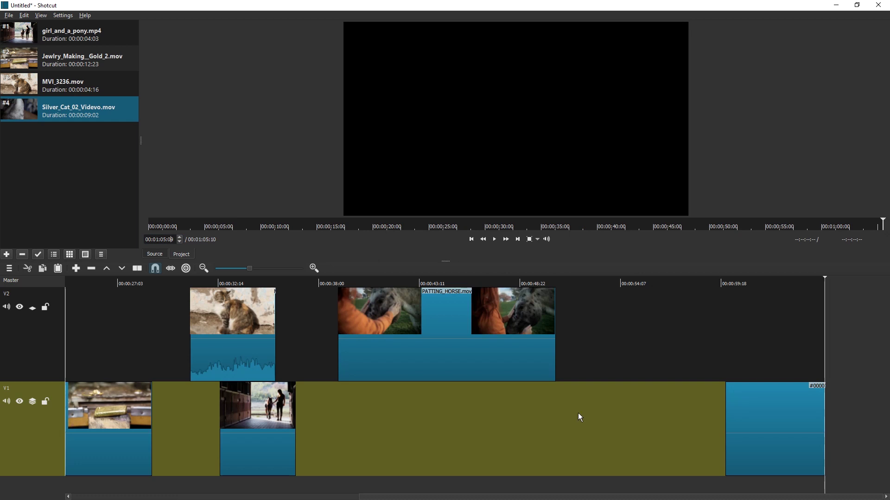
left_click(782, 401)
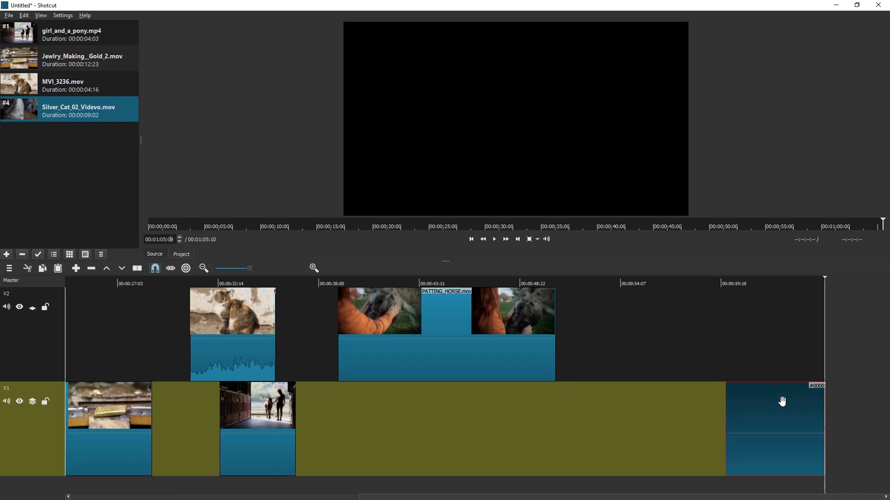
left_click(26, 270)
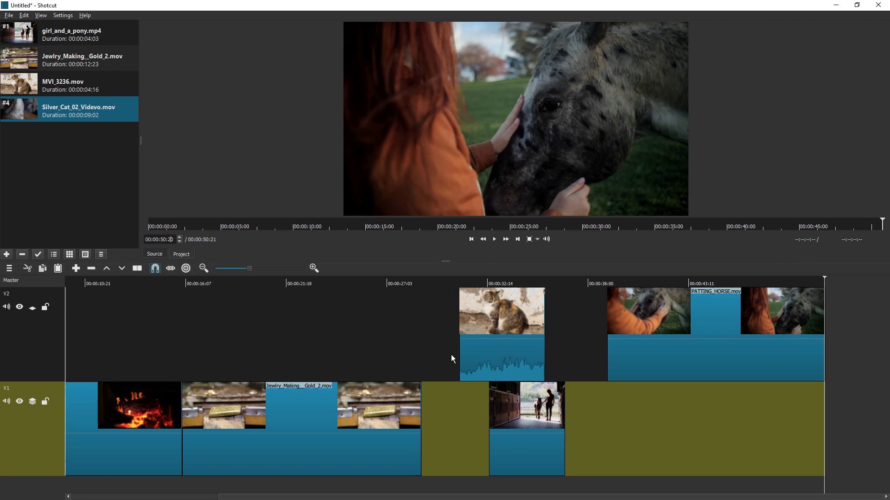
Return the playhead to the start of the gold jewellery clip
left_click(226, 285)
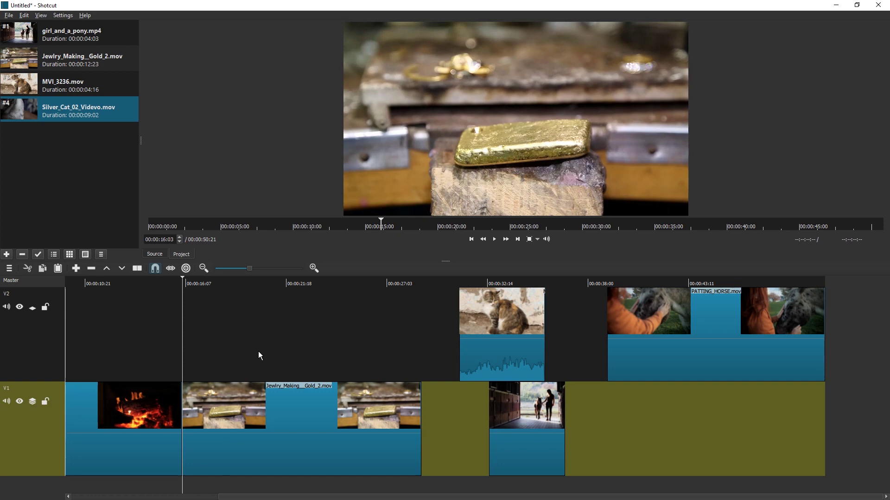
key("Down")
key("Up")
scroll(258, 356, "left", 3)
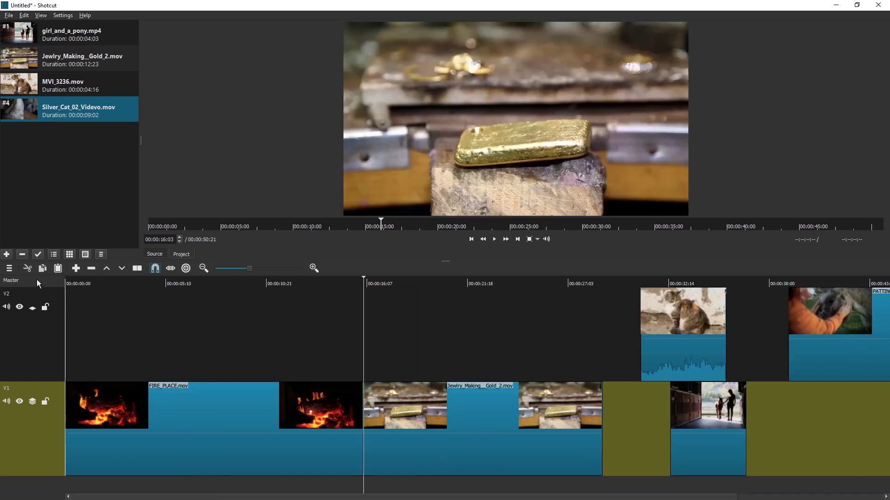
left_click(9, 268)
left_click(52, 315)
key("v")
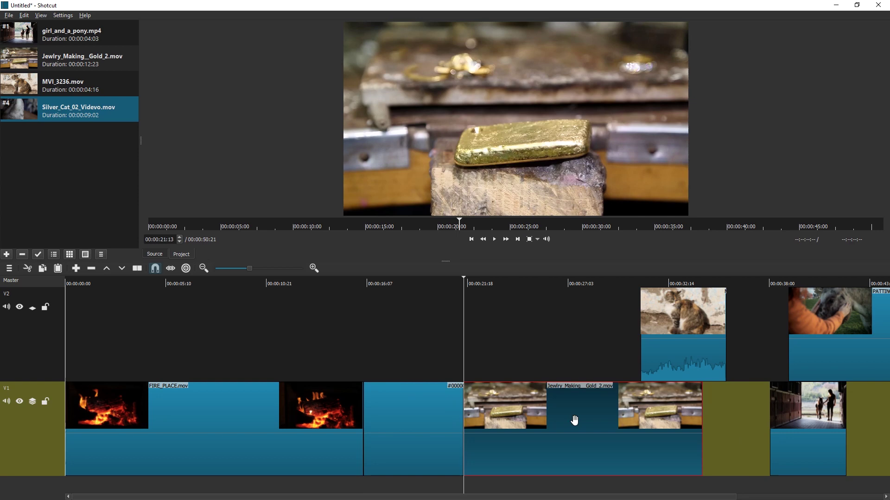
left_click(425, 397)
key("Delete")
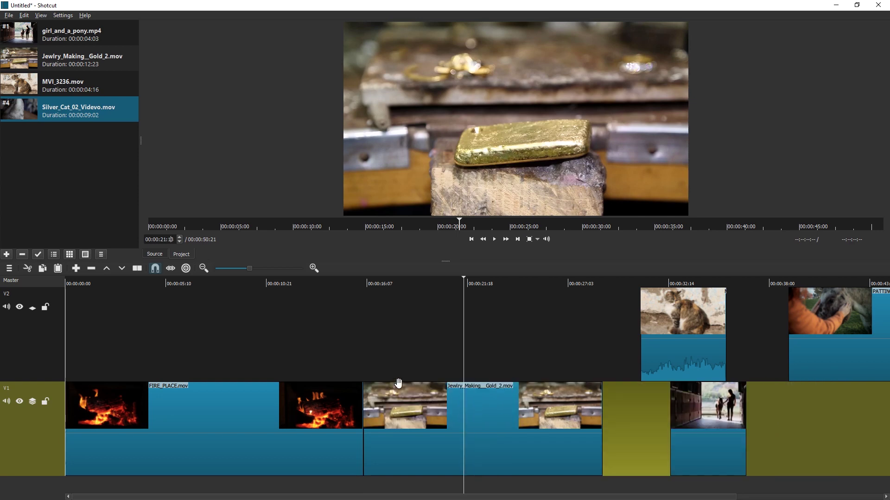
key("Up")
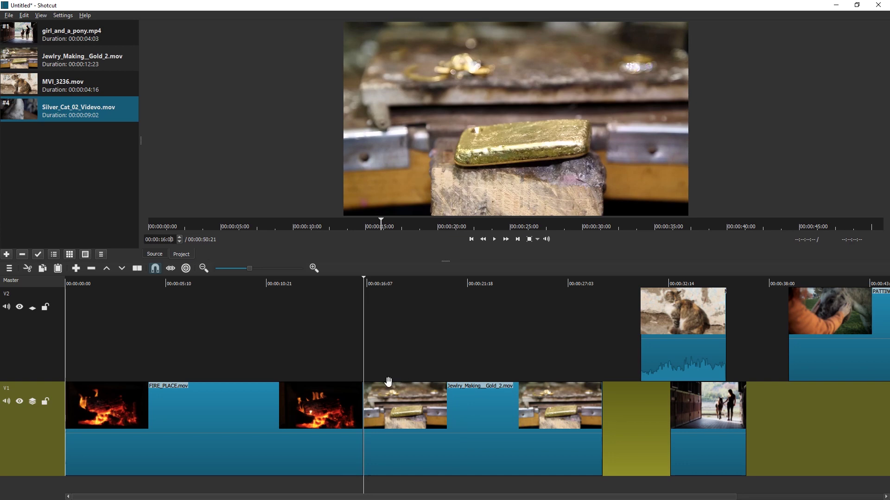
With Ripple All Tracks on, paste the spacer on V1 and lift it, leaving a five-second gap
left_click(9, 269)
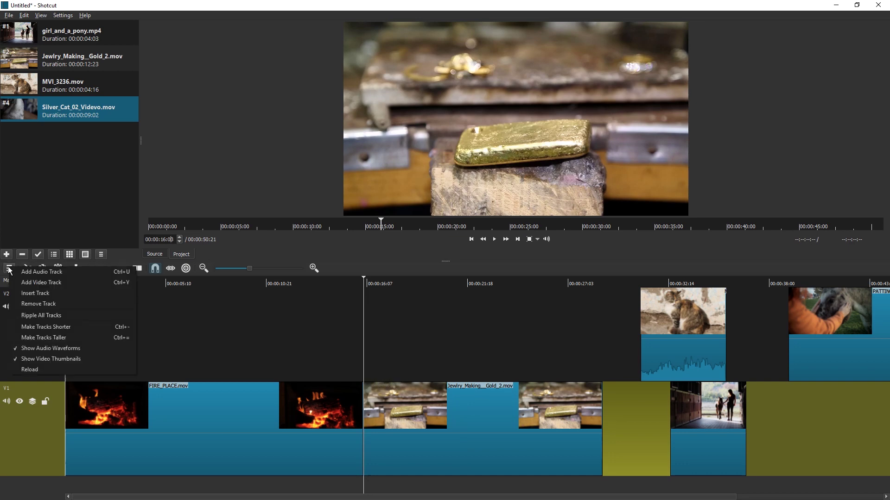
left_click(43, 315)
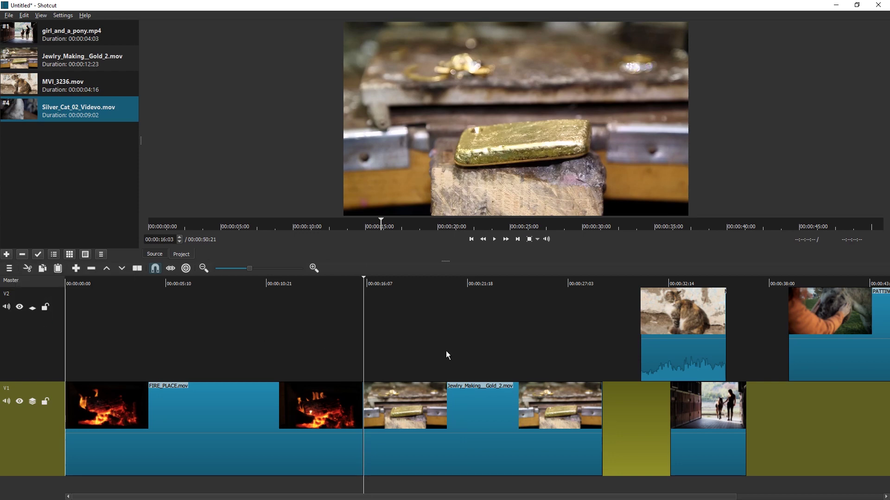
left_click(55, 270)
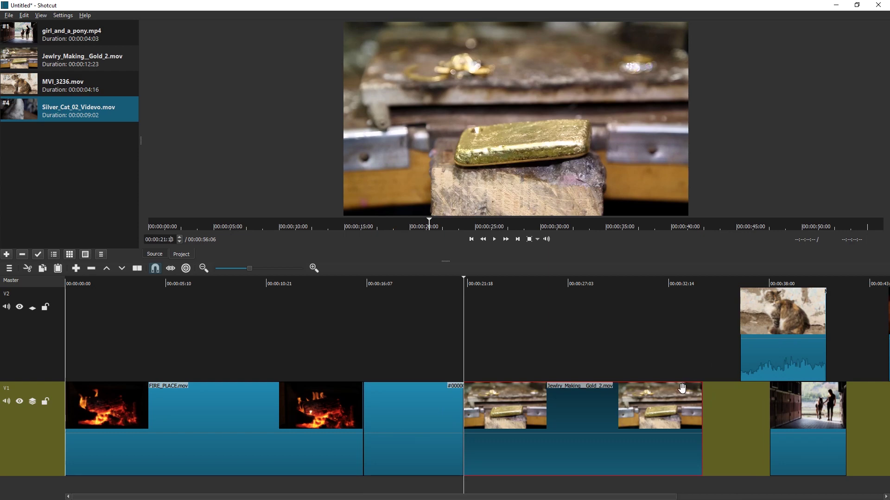
left_click(417, 423)
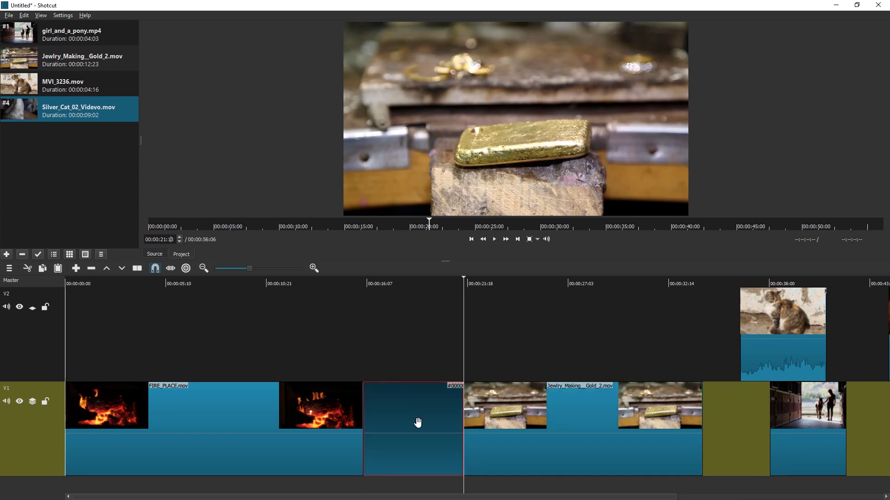
key("Delete")
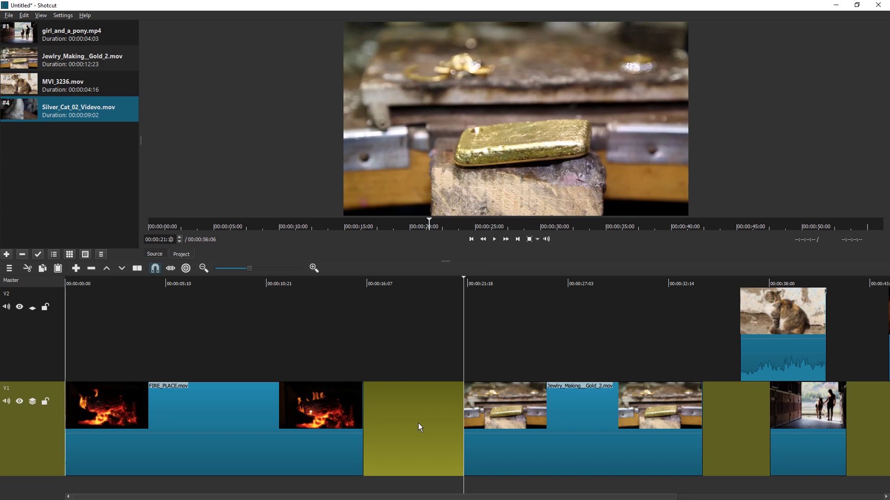
left_click(401, 284)
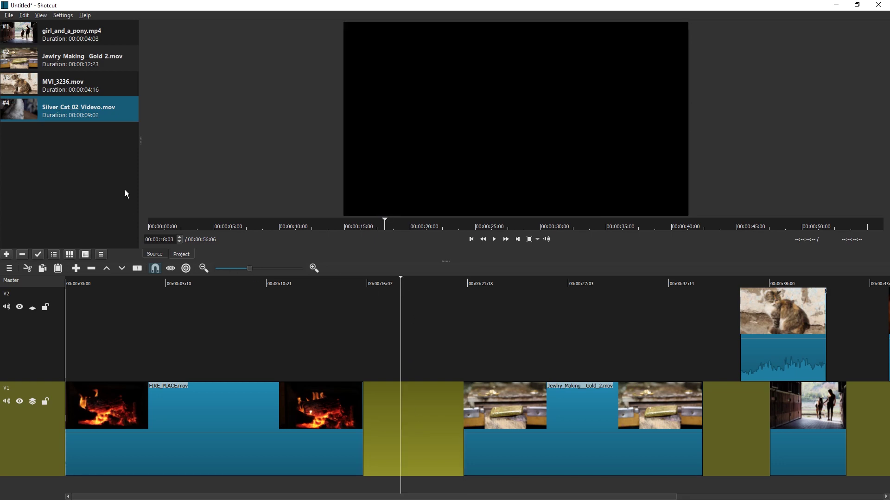
double_click(57, 112)
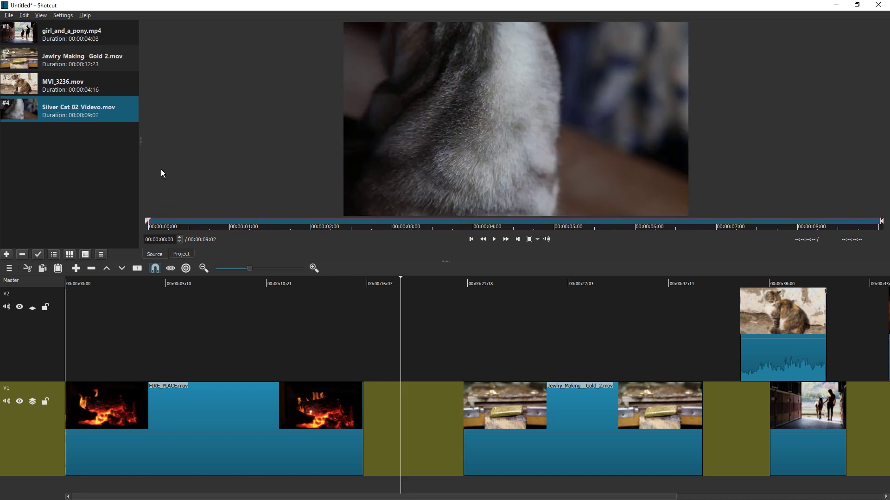
left_click_drag(550, 106, 201, 327)
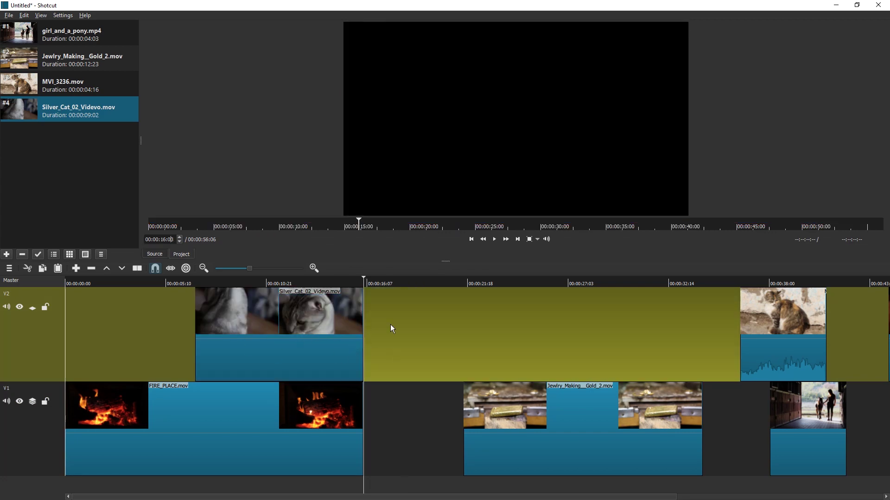
key("ctrl+z")
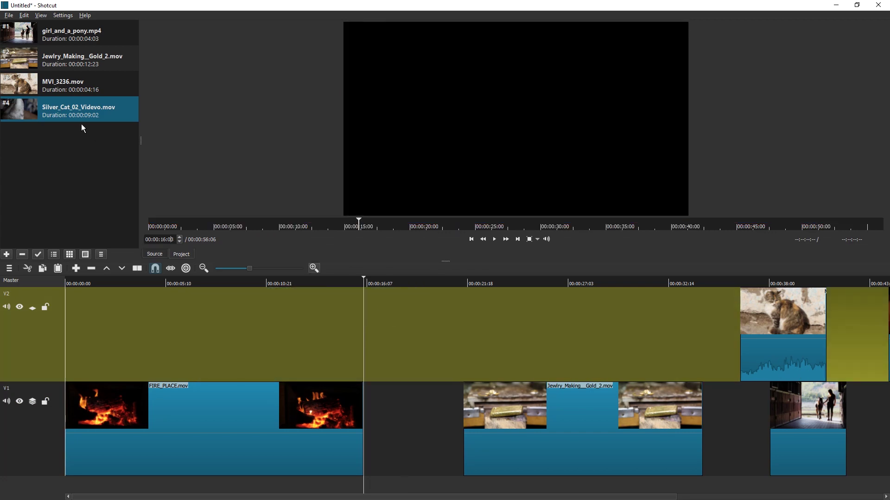
double_click(71, 115)
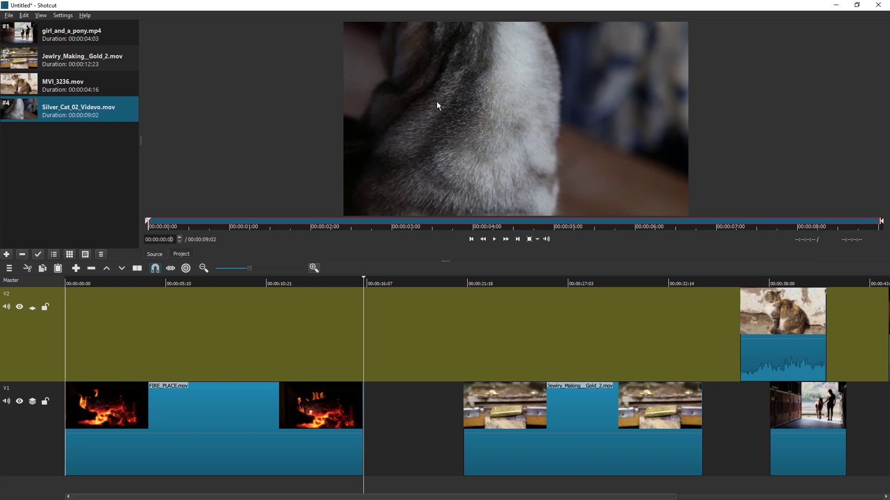
left_click_drag(437, 102, 367, 424)
key("ctrl+z")
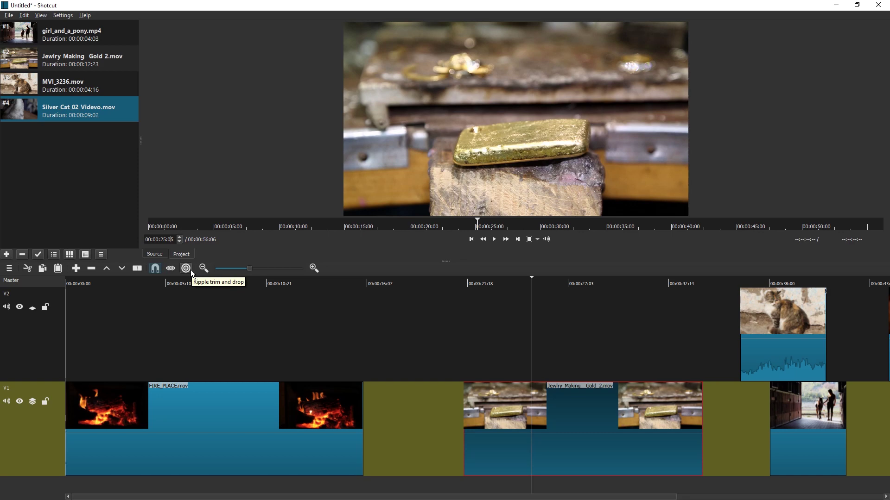
Insert Silver_Cat_02_Videvo.mov on V1 at the gap start, redoing it after undoing a first drop
left_click_drag(62, 103, 441, 156)
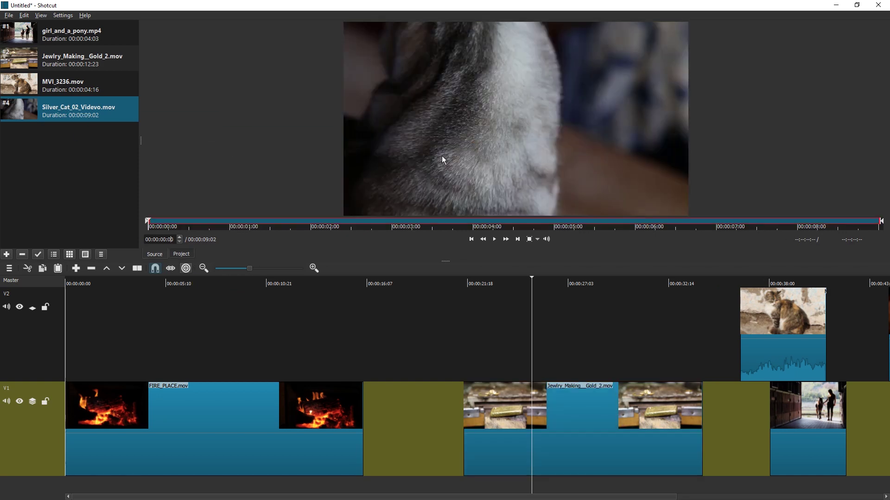
left_click_drag(448, 118, 365, 415)
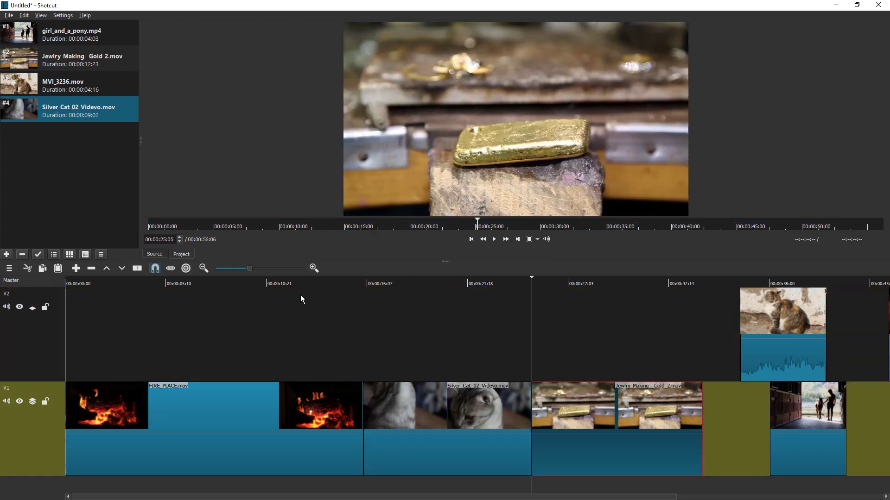
key("ctrl+z")
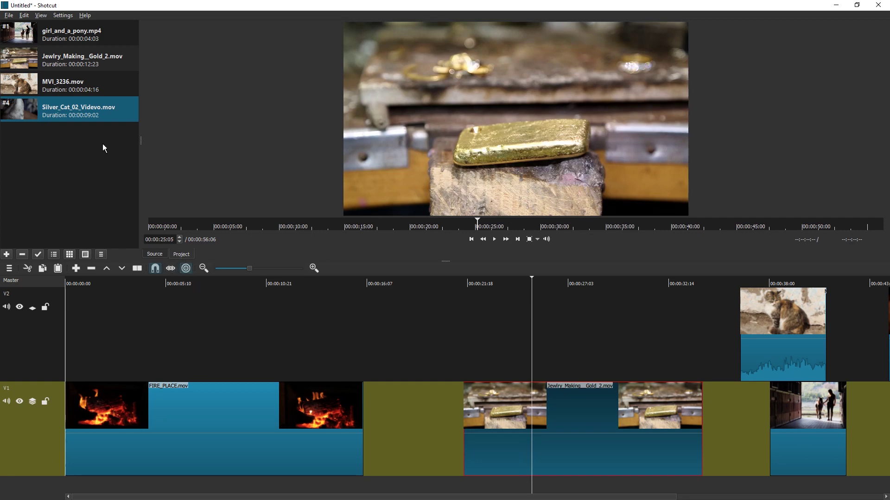
double_click(62, 113)
left_click_drag(490, 113, 362, 430)
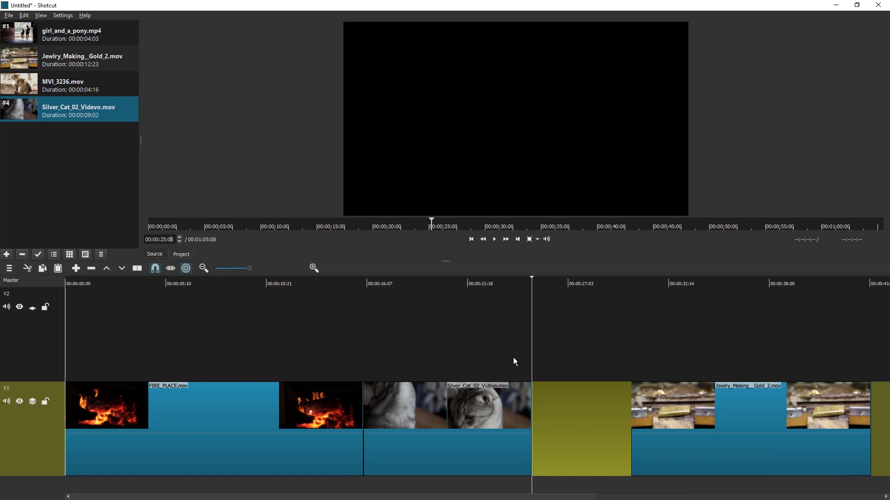
Undo the cat insert, toggle Ripple All Tracks, retry the drop, and undo it again
key("ctrl+z")
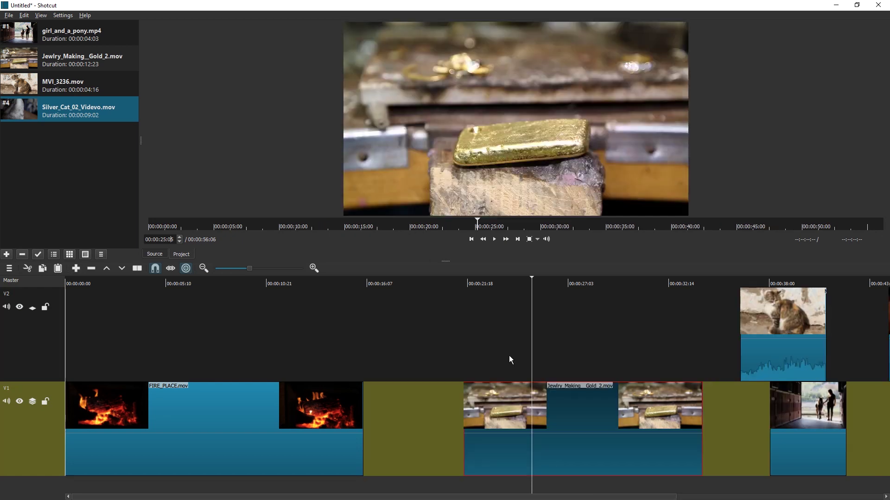
left_click(9, 268)
left_click(44, 318)
double_click(85, 111)
left_click_drag(424, 159, 366, 413)
key("ctrl+z")
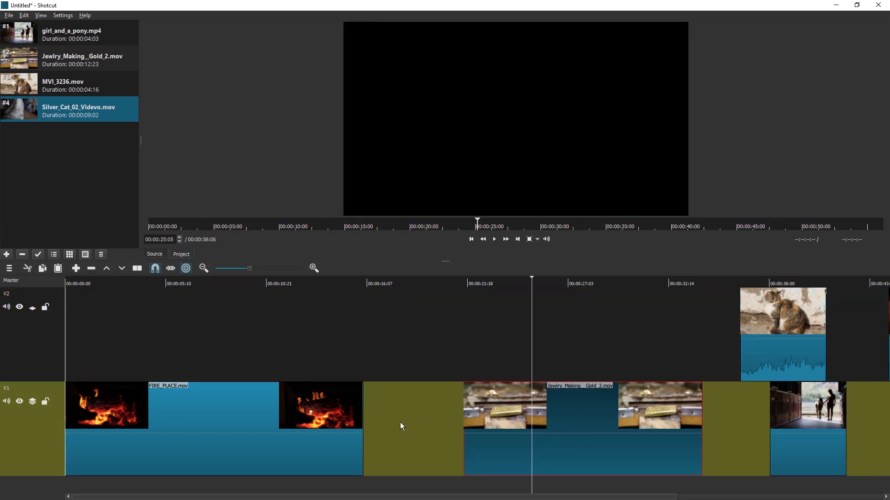
Toggle Ripple All Tracks back, drop the cat clip once more, zoom out, and undo it
left_click(9, 269)
left_click(44, 320)
left_click_drag(45, 114, 368, 402)
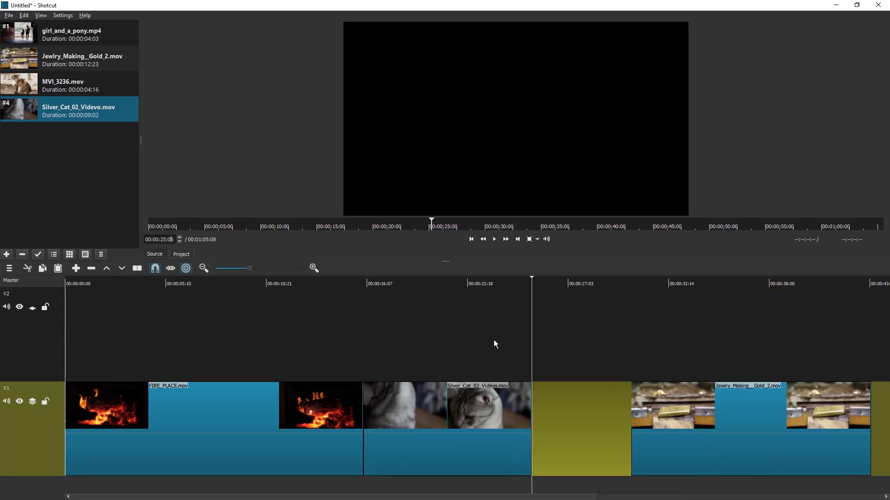
key("minus")
key("ctrl+z")
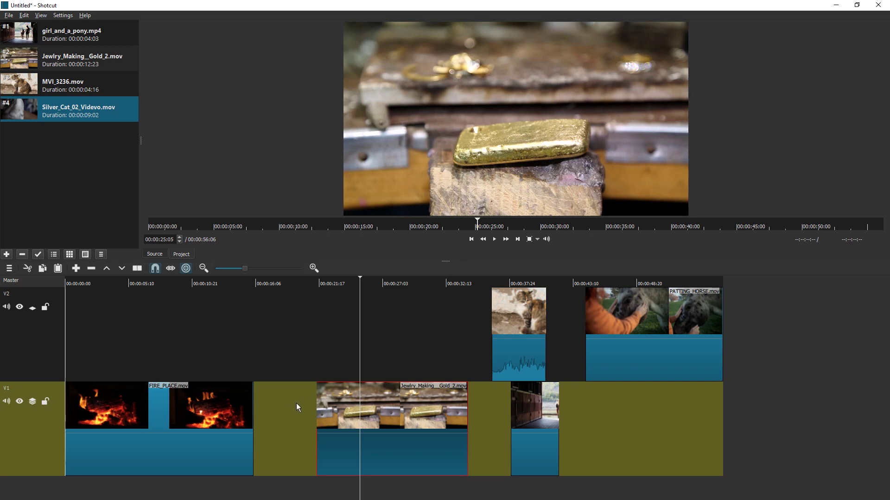
Ripple-remove the V1 gap before the jewelry clip, bringing the project to 00:00:50:21
left_click(271, 283)
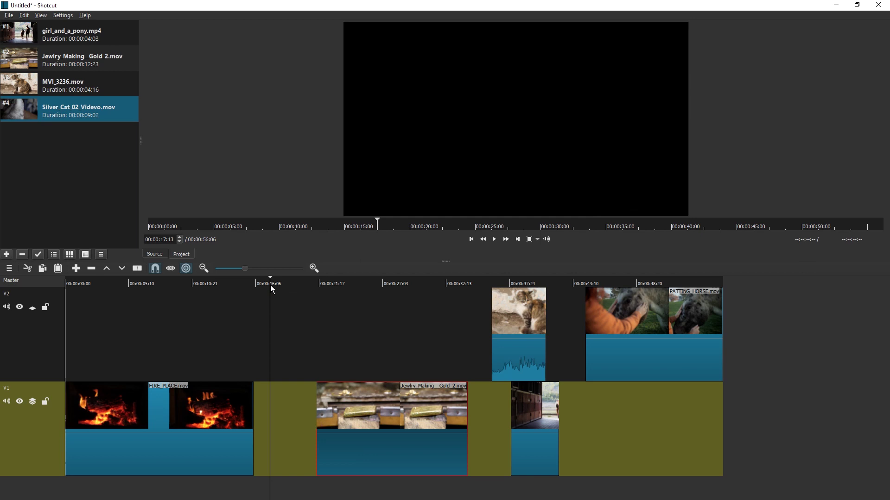
right_click(282, 410)
left_click(299, 417)
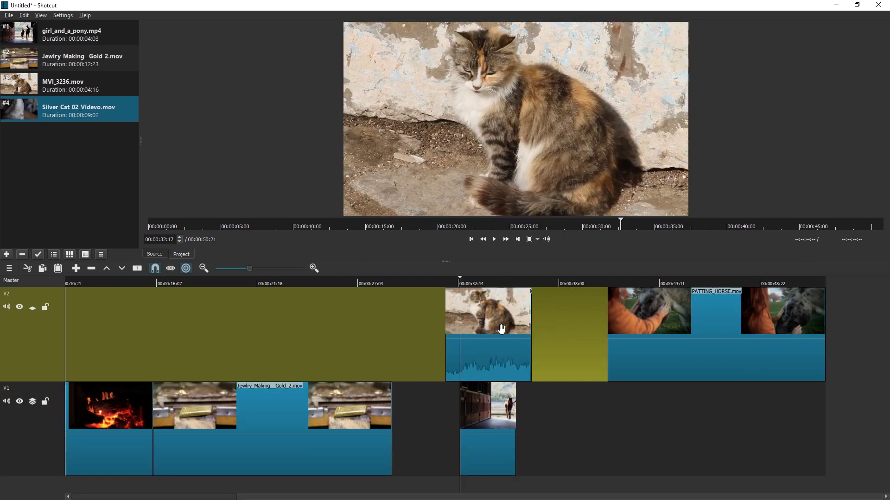